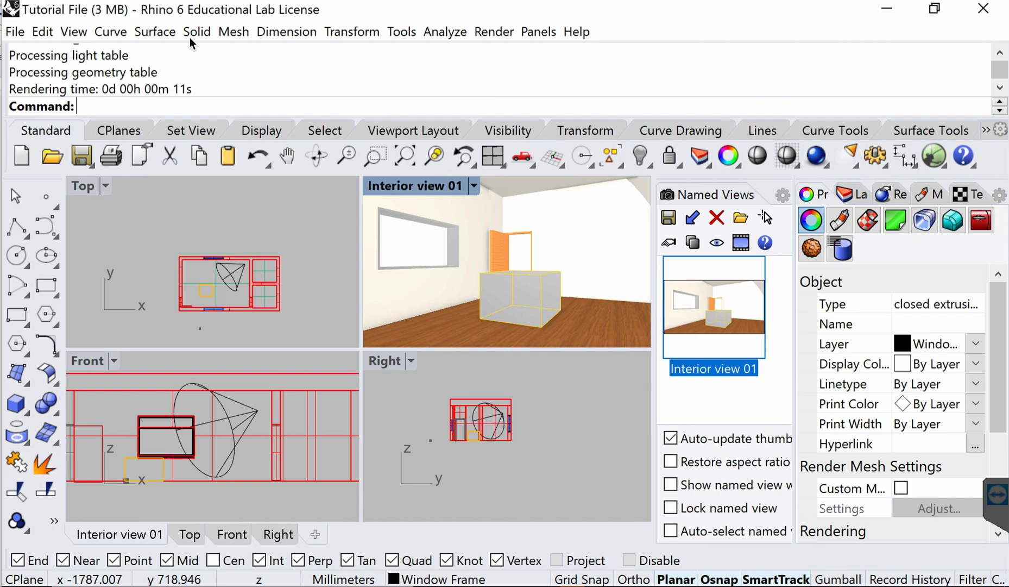
Step: Create a horizontal clipping plane in the Top view with a rectangle enclosing the whole building plan
text(ClippingPlane)
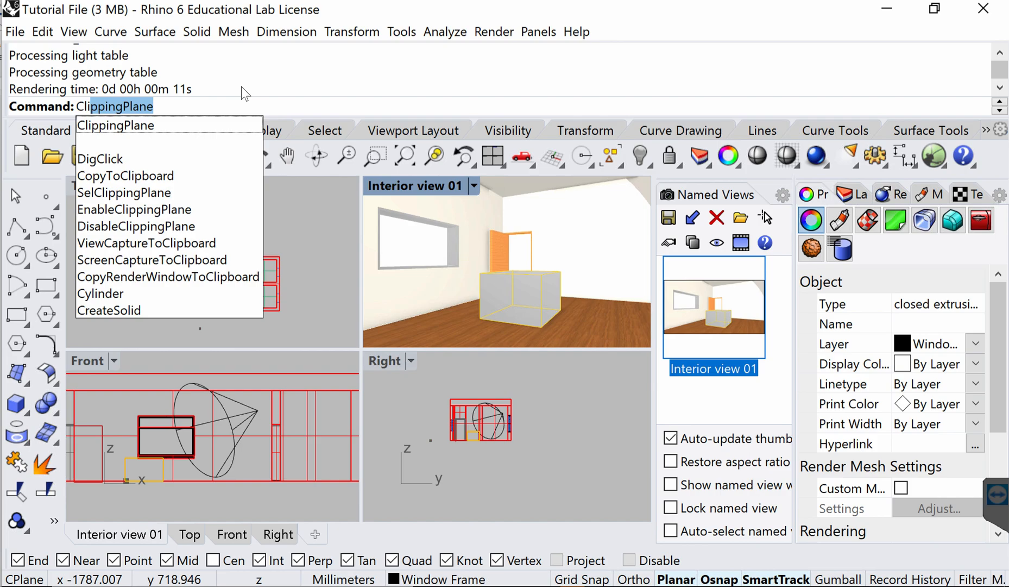
key(Return)
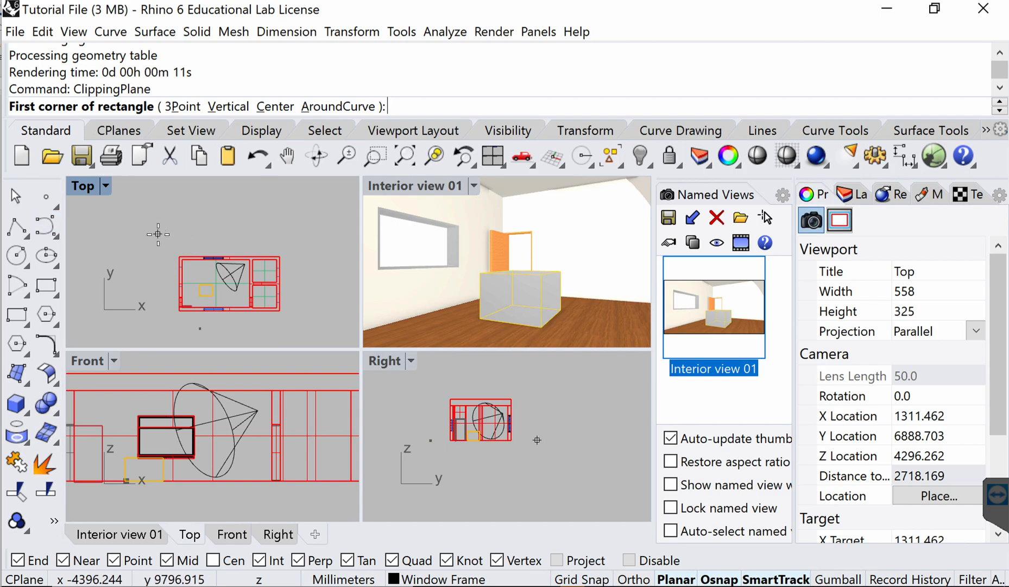
click(158, 234)
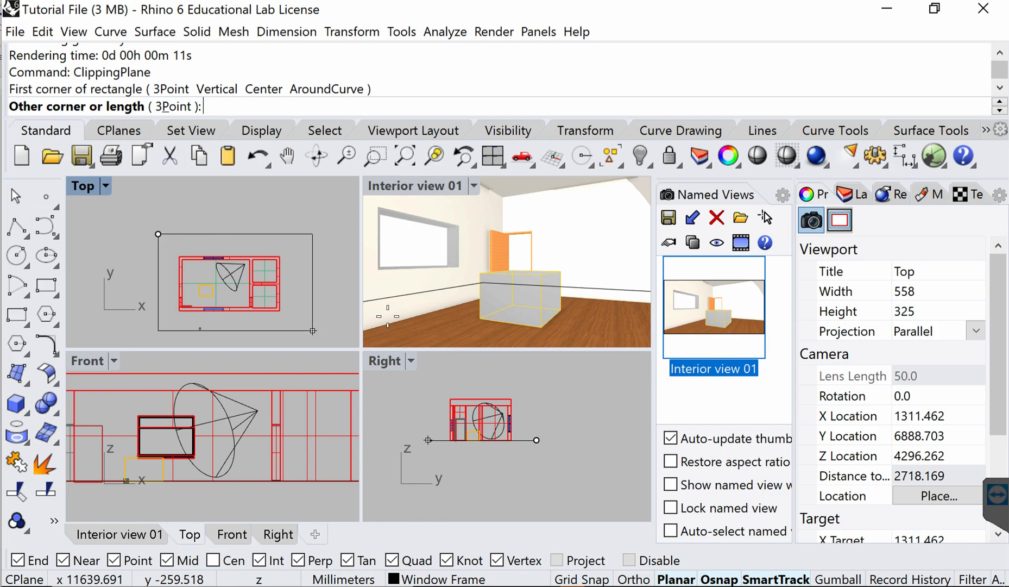
click(173, 312)
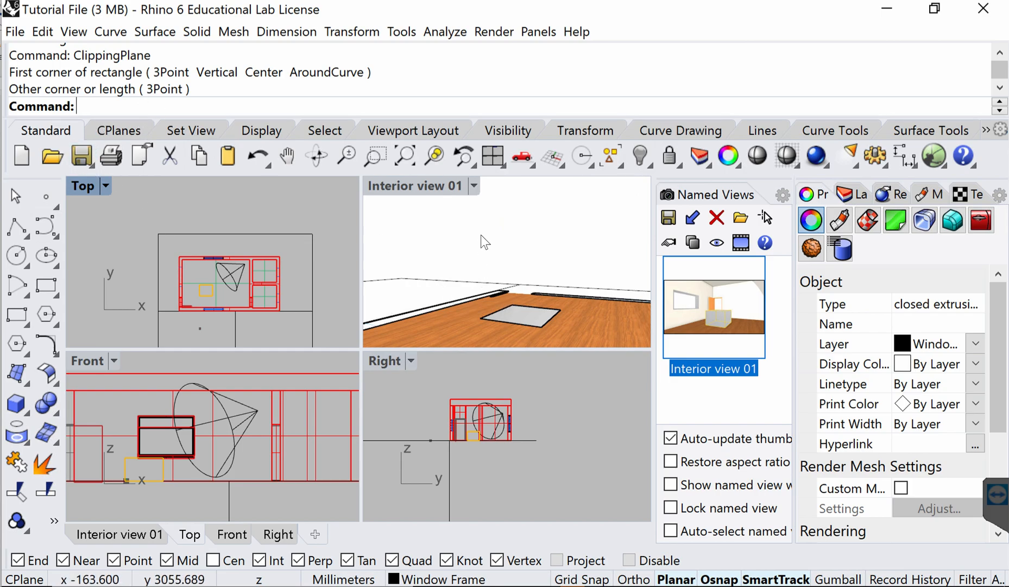
Step: Enable the clipping plane for the Top, Front and Right views in addition to Interior view 01
click(251, 235)
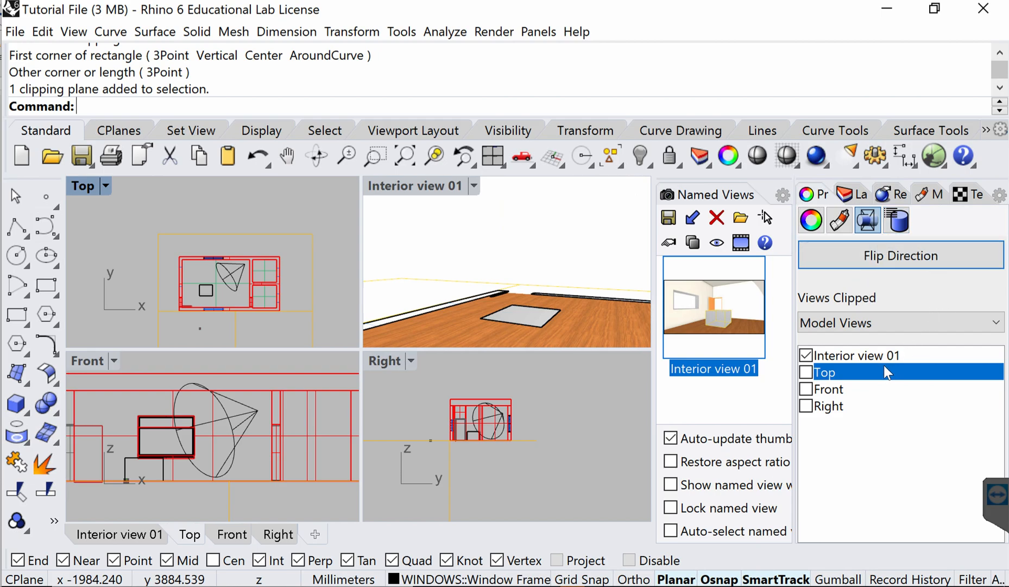
click(806, 372)
click(806, 389)
click(807, 405)
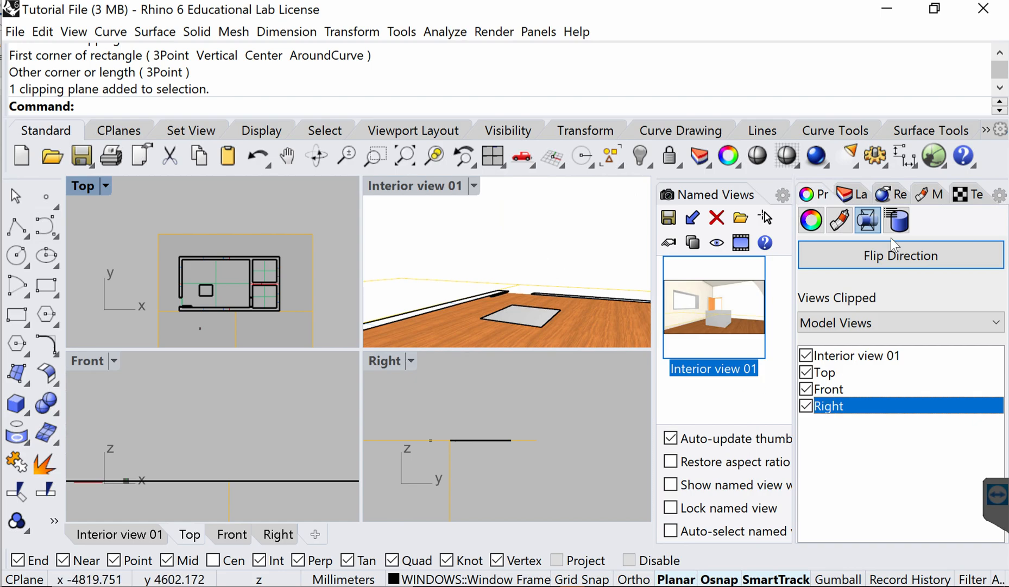
Step: Flip the clipping plane's direction and flip it back
click(865, 258)
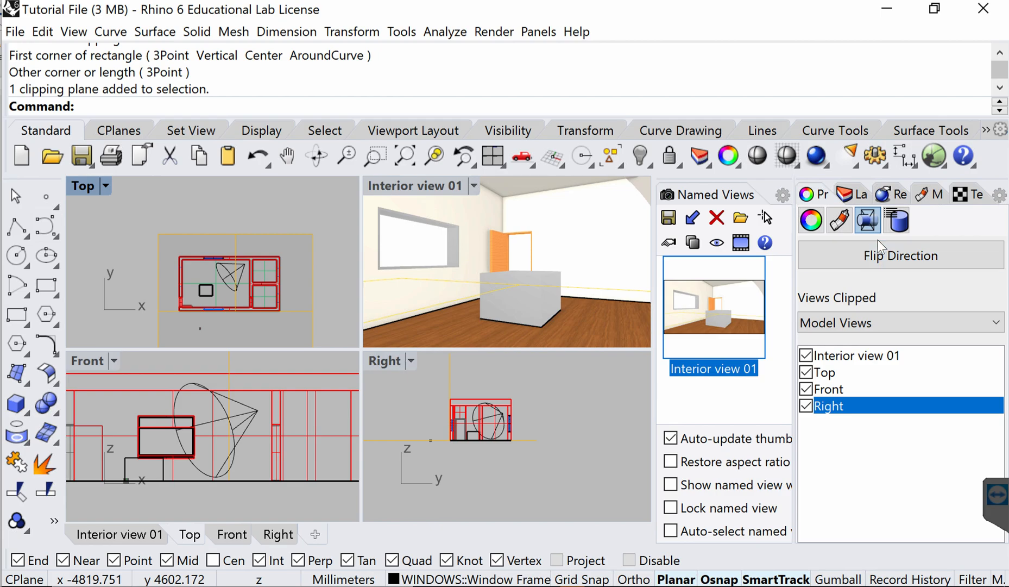
click(872, 260)
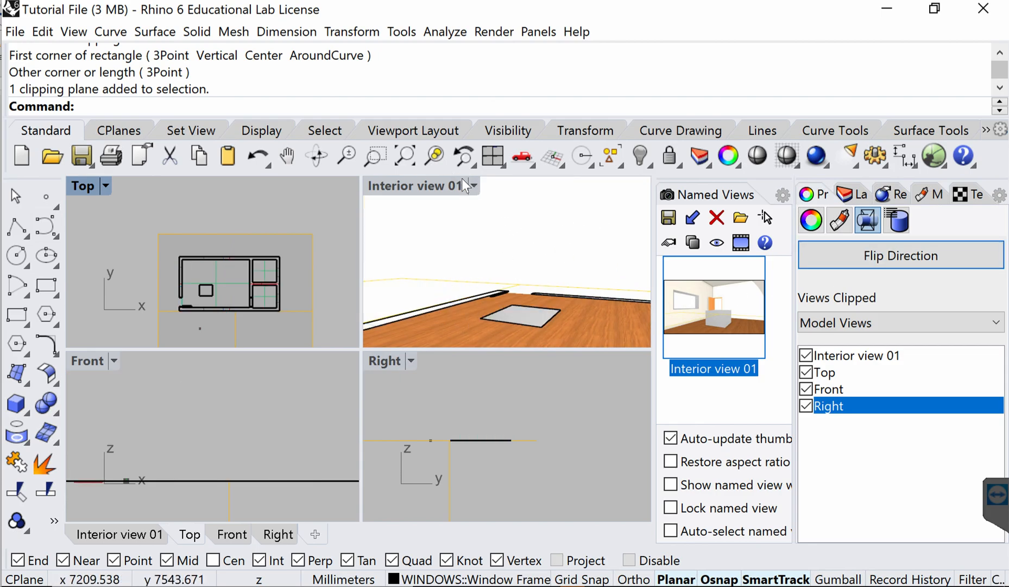
Step: Switch the Interior view 01 viewport to the Perspective view and fit the whole clipped building in it
click(474, 185)
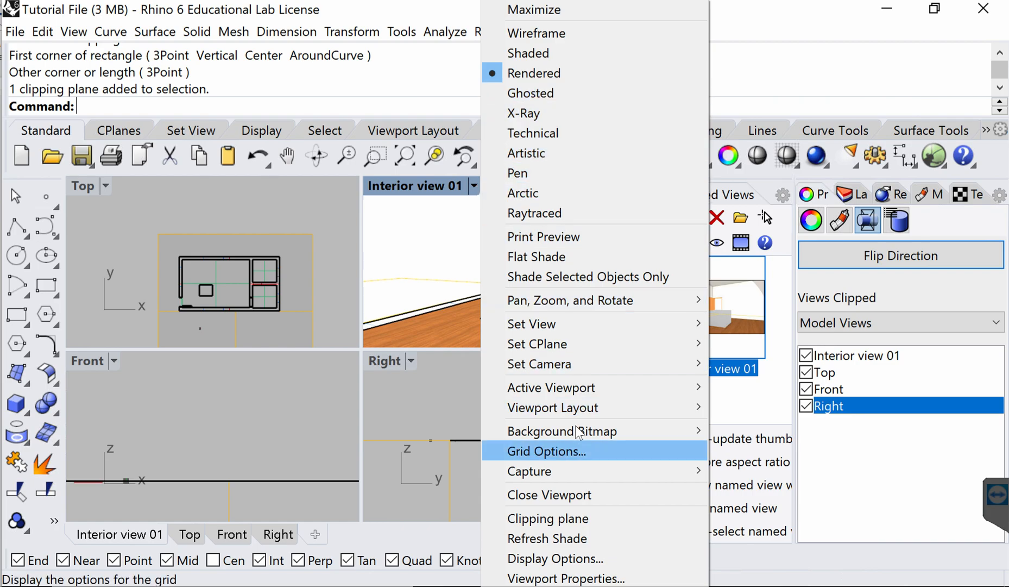
mouse_move(588, 327)
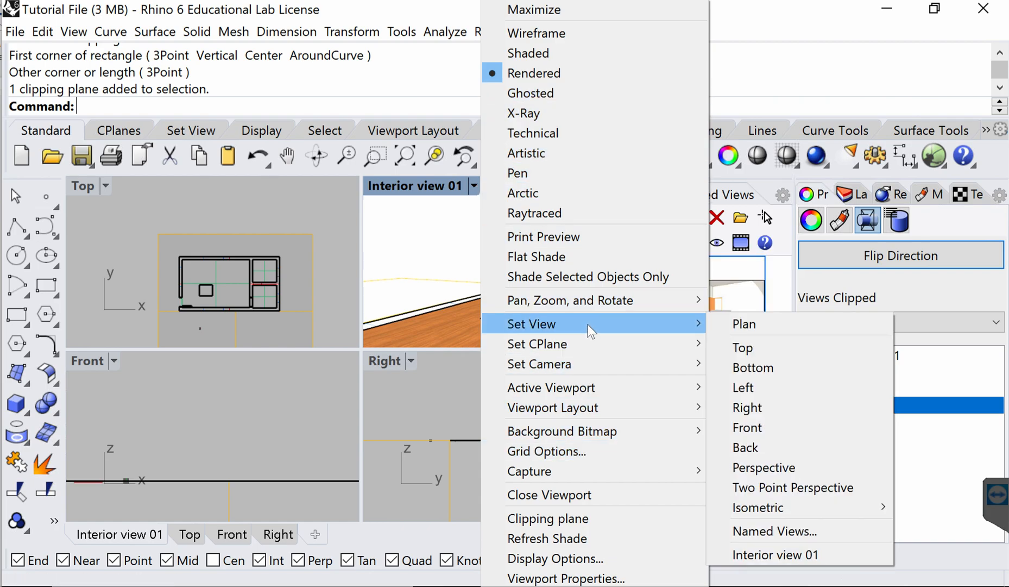
click(780, 467)
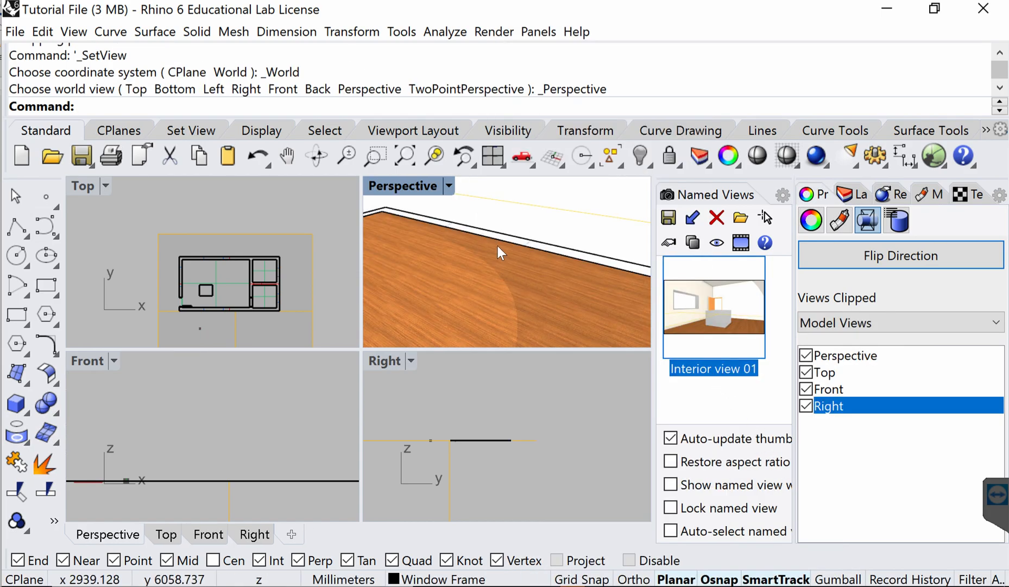
click(414, 158)
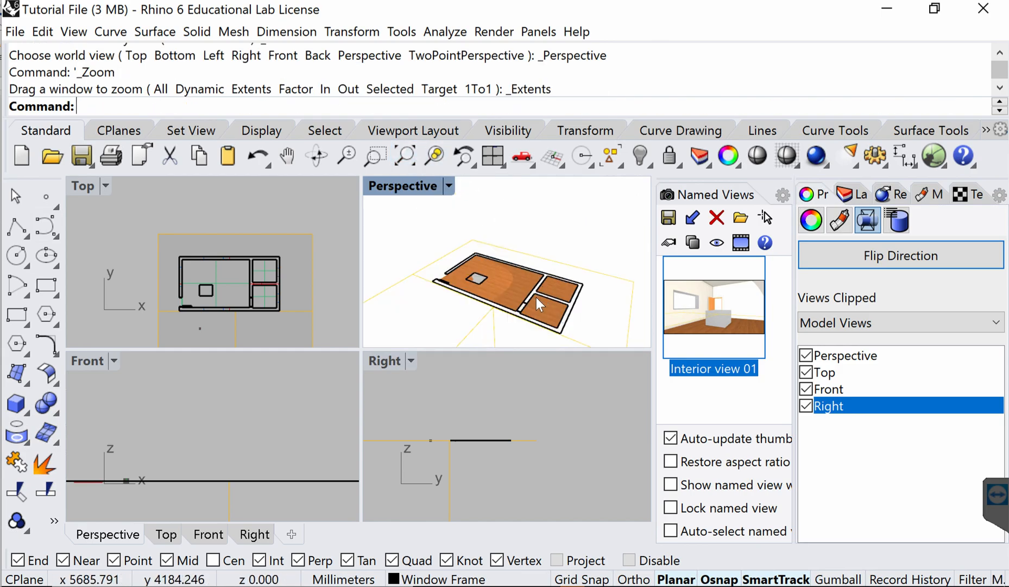
right_drag(548, 288, 476, 267)
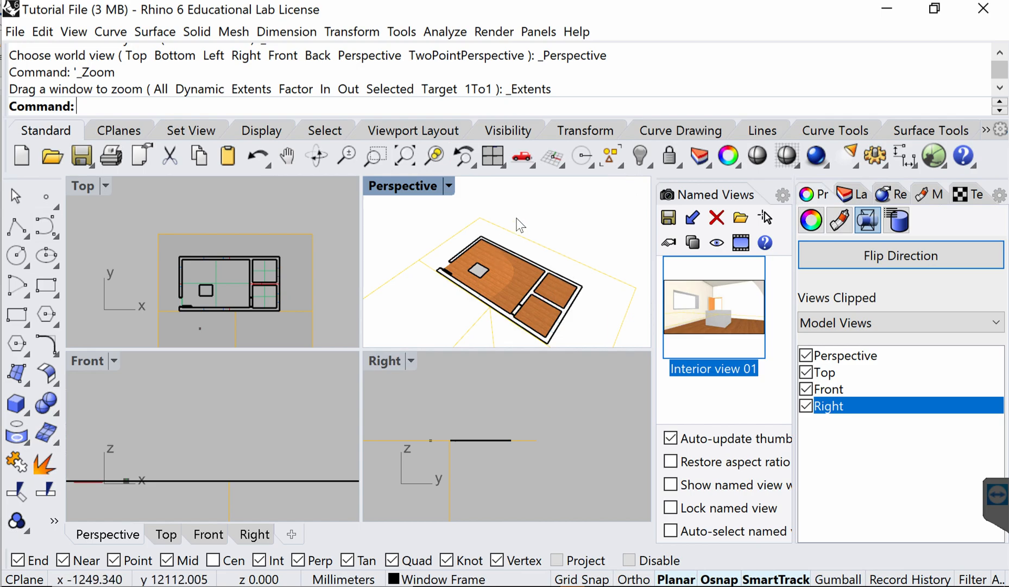
Step: Disable clipping for the Front and Right views and move the clipping plane about 2077 mm diagonally upward in the Right view
click(805, 389)
click(806, 406)
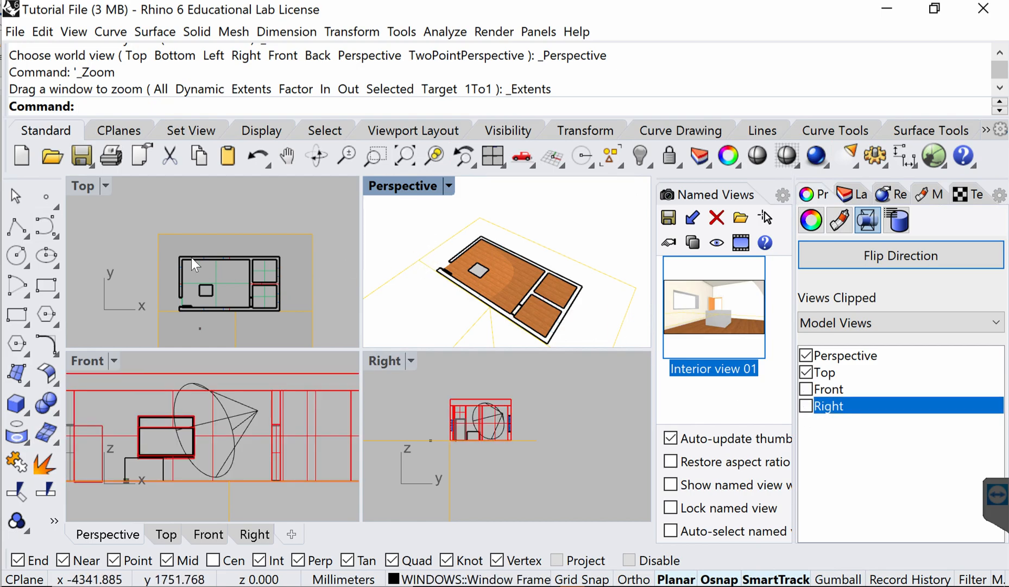
text(M)
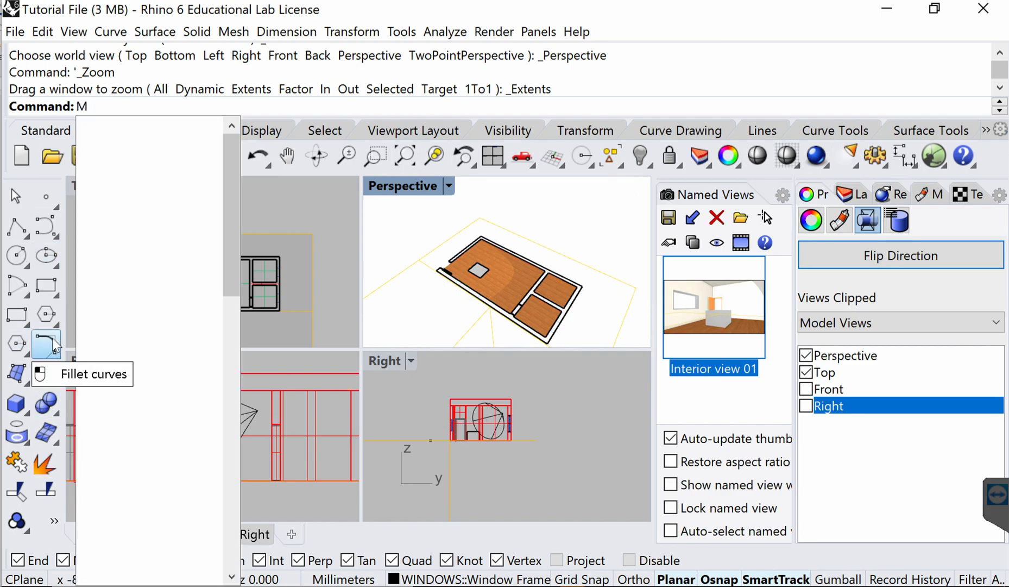
key(Return)
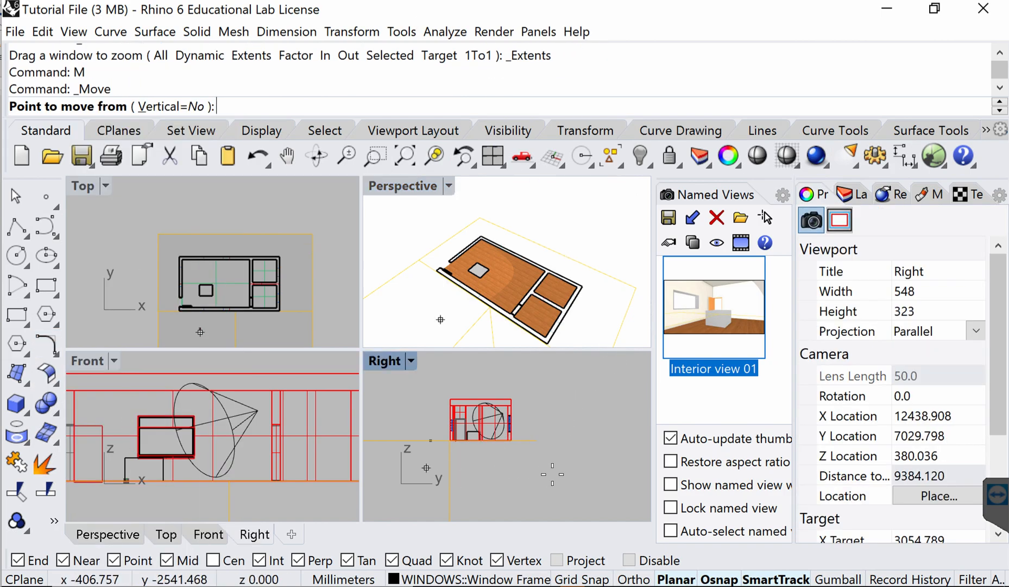
click(558, 455)
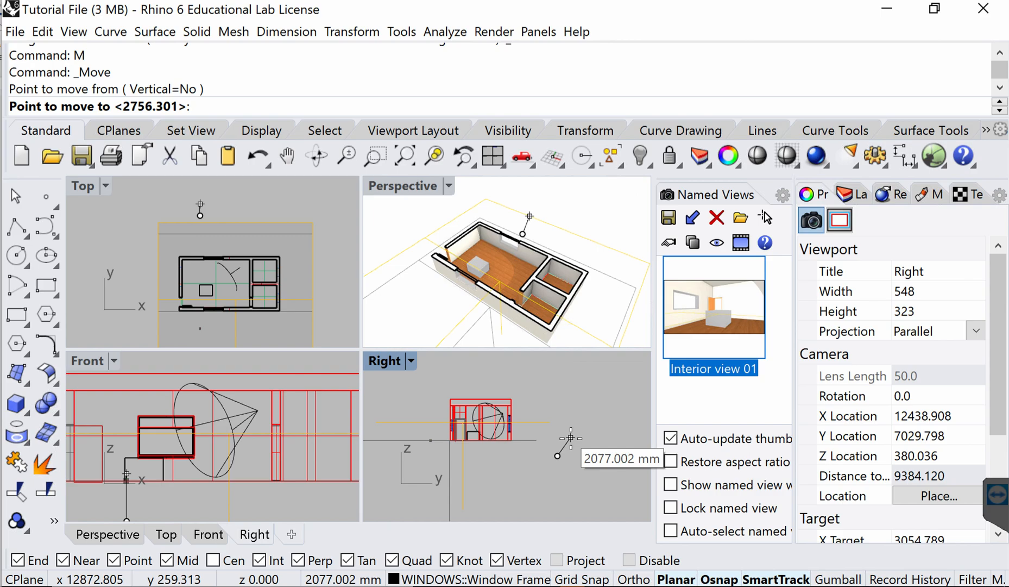
click(571, 438)
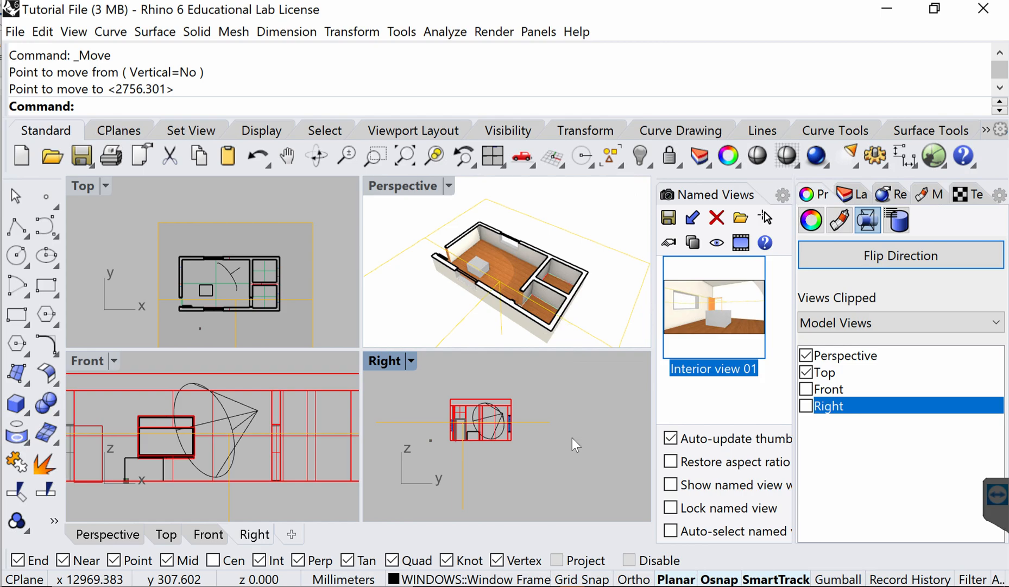
Step: Deselect the clipping plane, examine the cut walls and small rooms in the Perspective view, and dismiss the Dropbox notification
right_drag(572, 311, 532, 295)
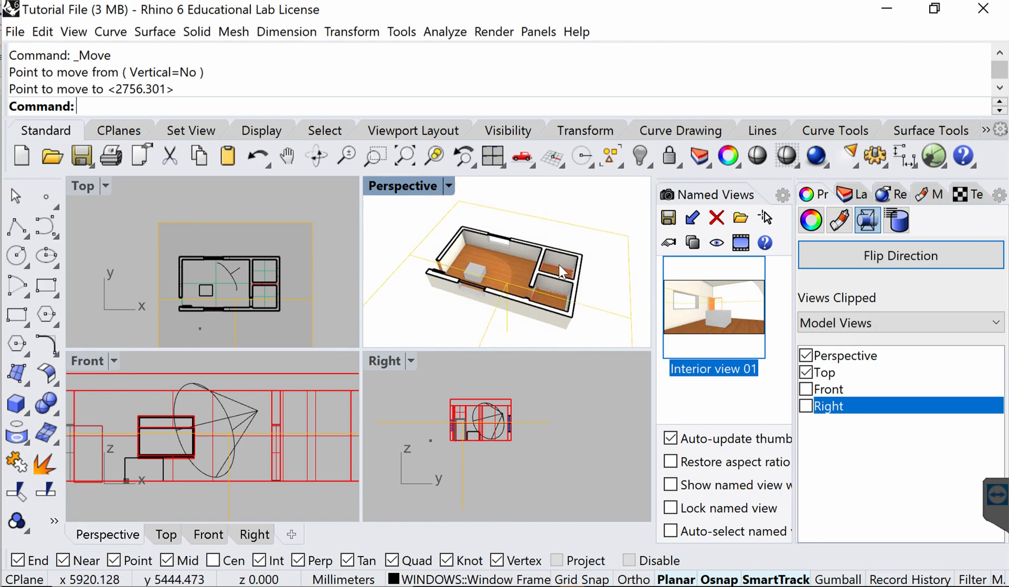
click(634, 193)
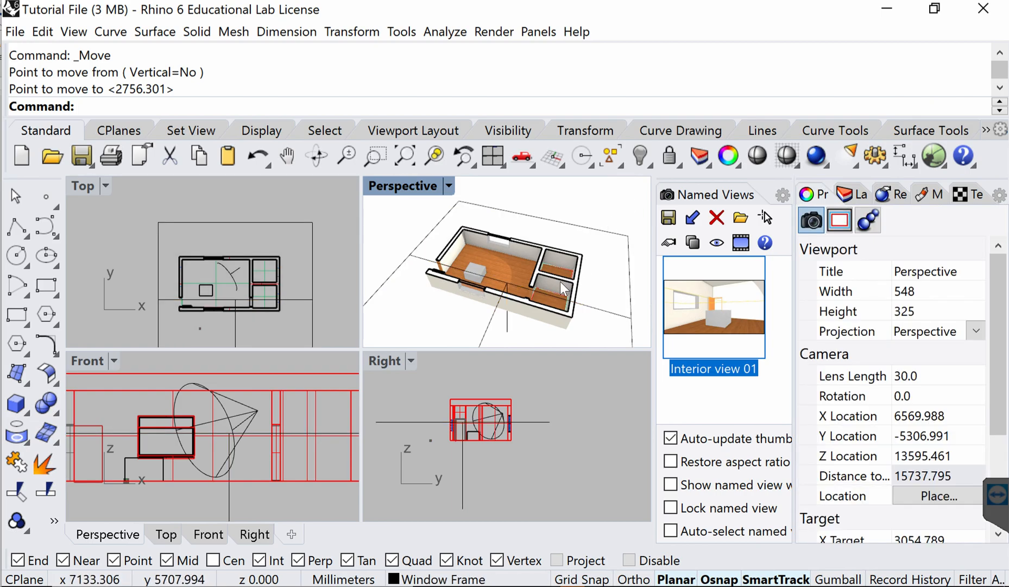
scroll(574, 290, down, 6)
scroll(575, 289, up, 14)
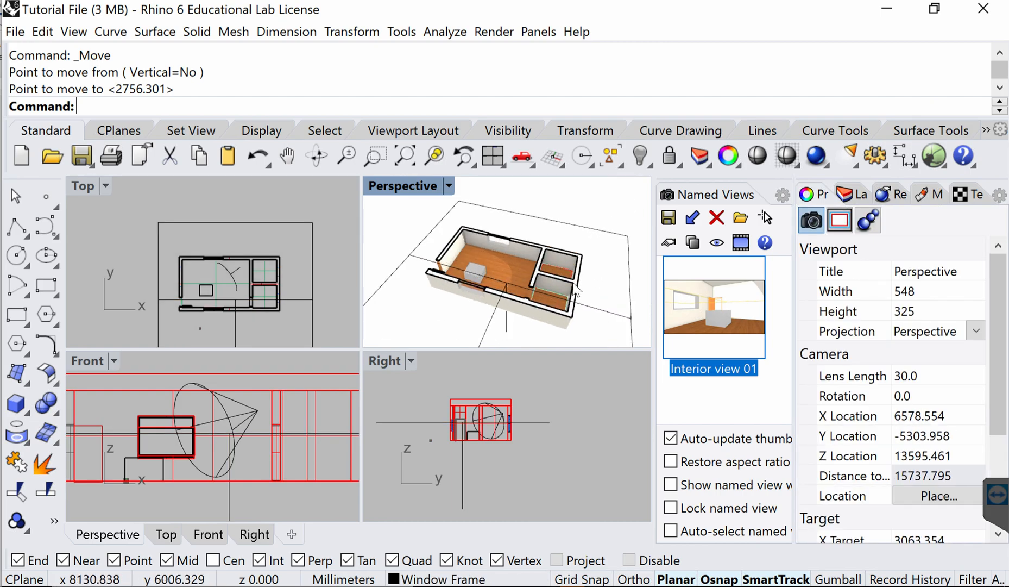
scroll(573, 283, up, 8)
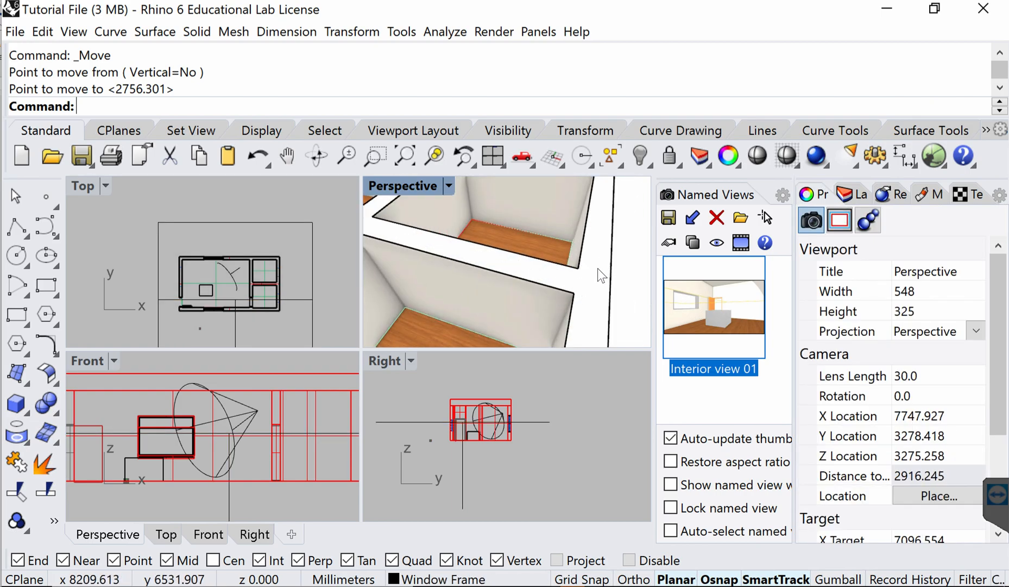
scroll(544, 285, down, 2)
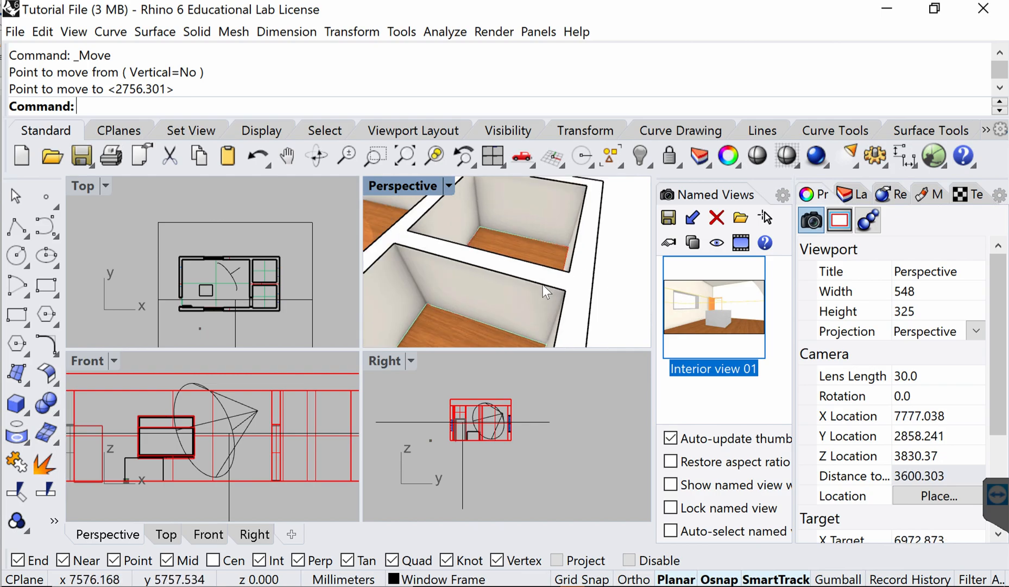
scroll(542, 284, down, 3)
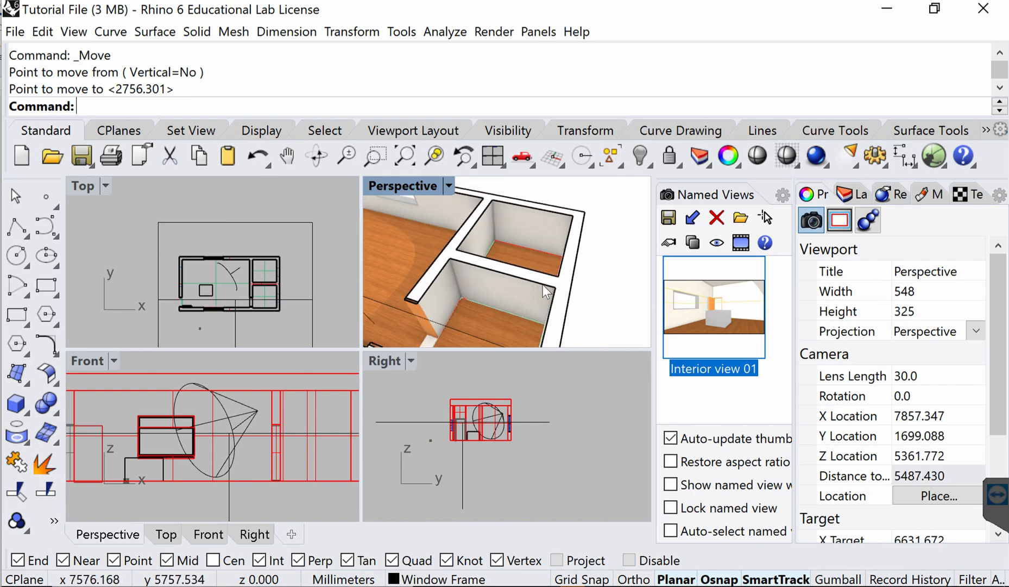
scroll(543, 284, down, 2)
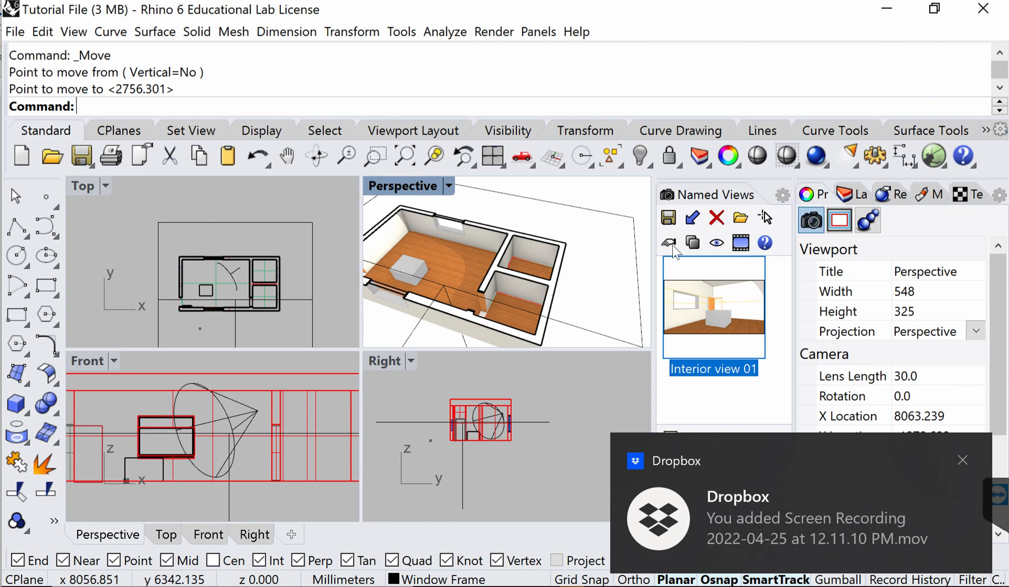
click(964, 460)
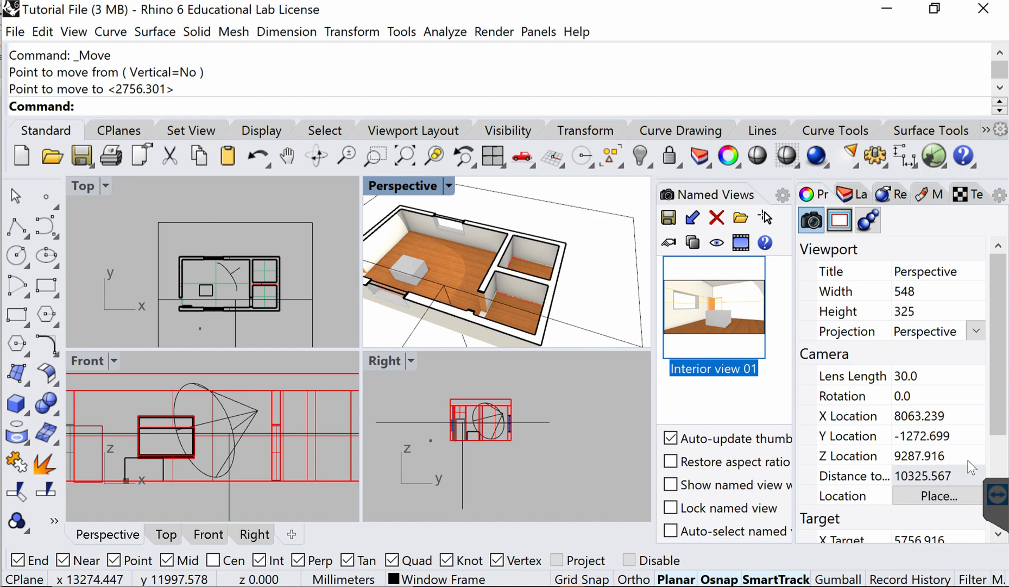
Step: Hide the clipping plane and show it again
click(604, 212)
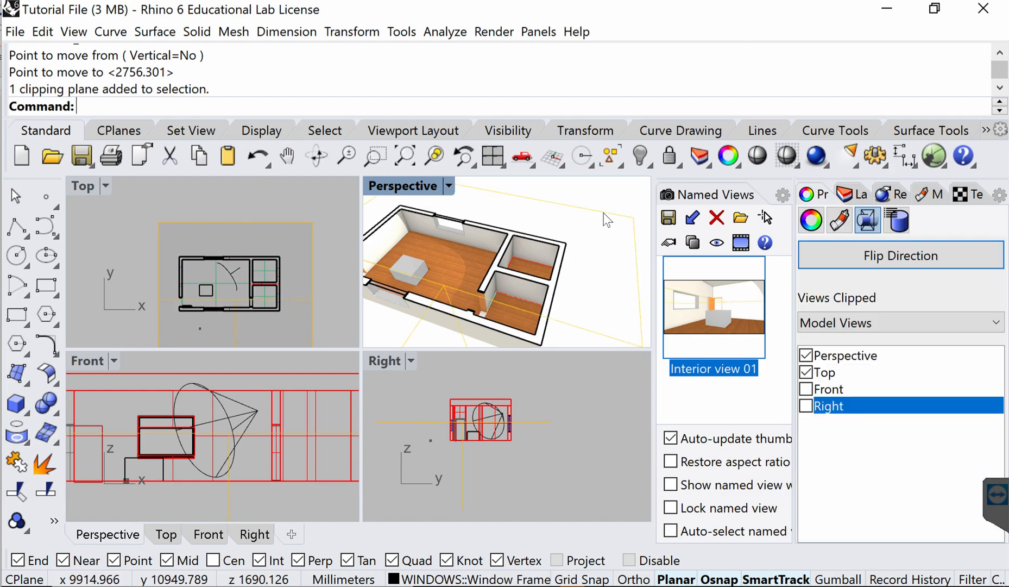
click(640, 156)
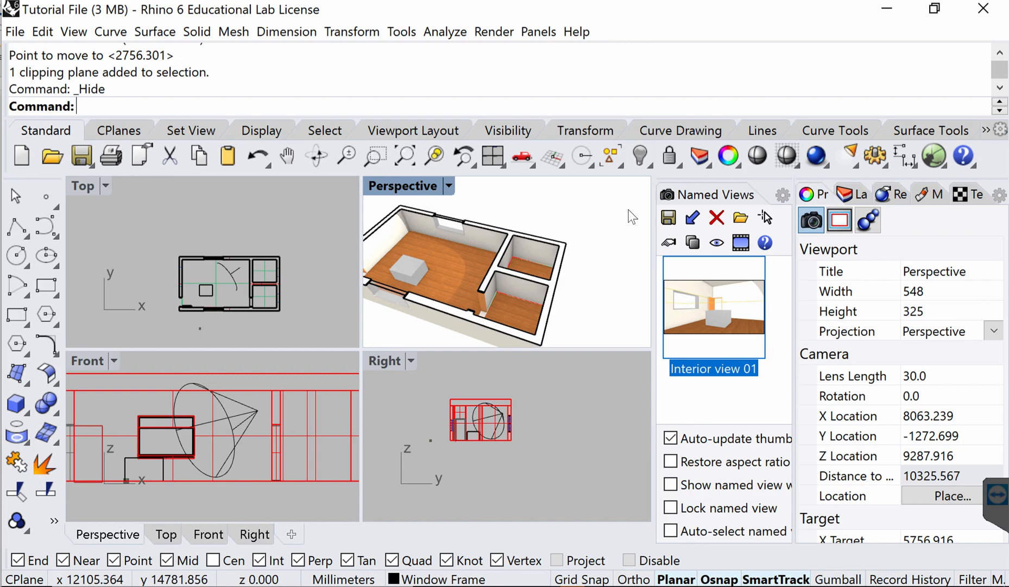
right_click(640, 154)
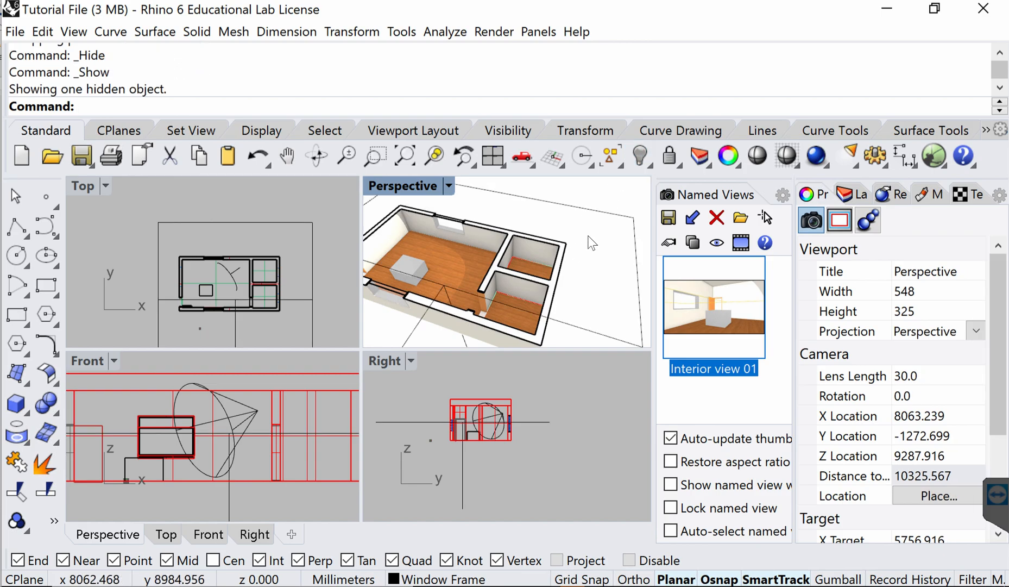
Step: Rotate the clipping plane by -90 degrees in the Right view, about a point outside and below the building
click(609, 216)
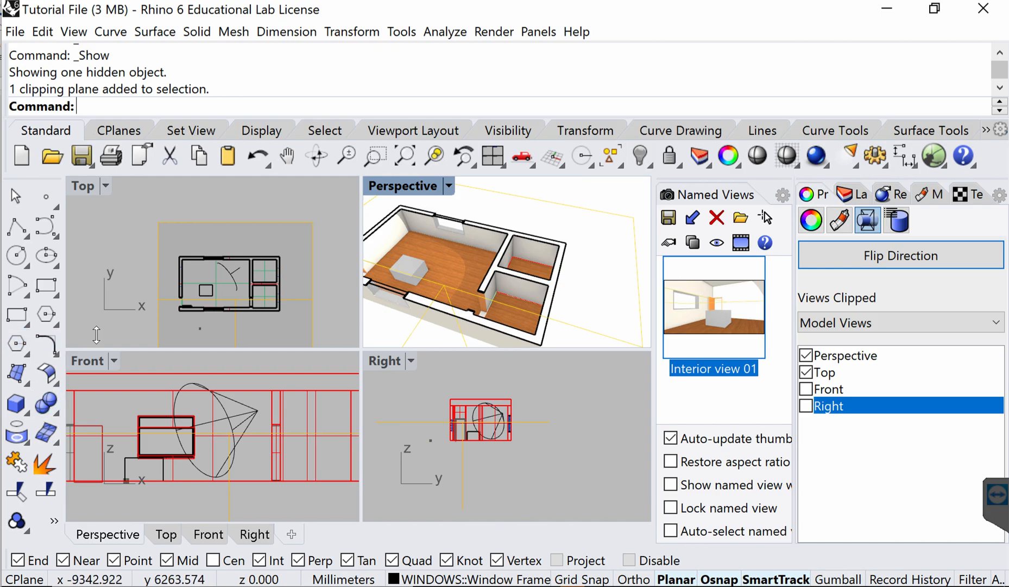
text(Rotate)
key(Return)
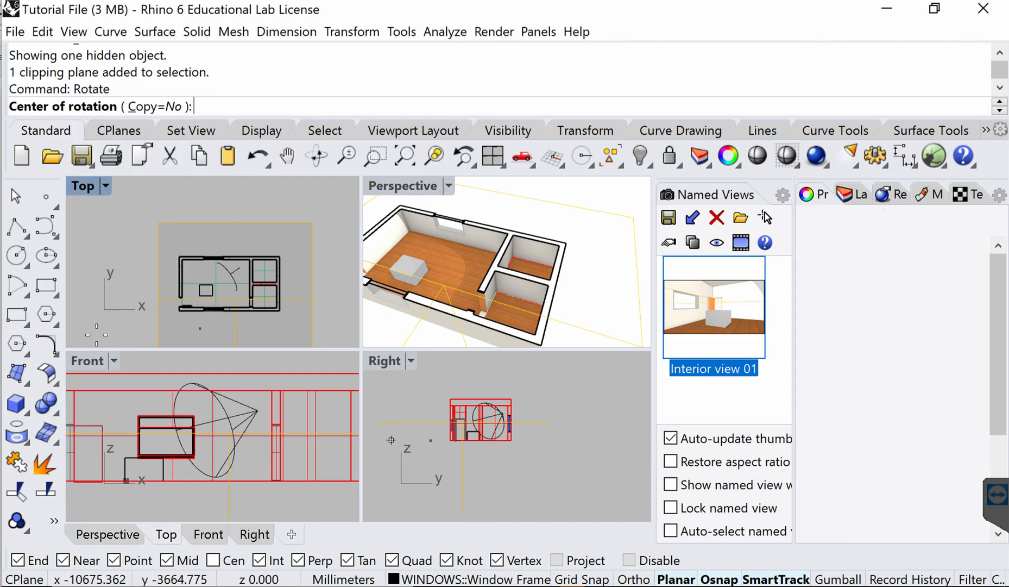
click(591, 470)
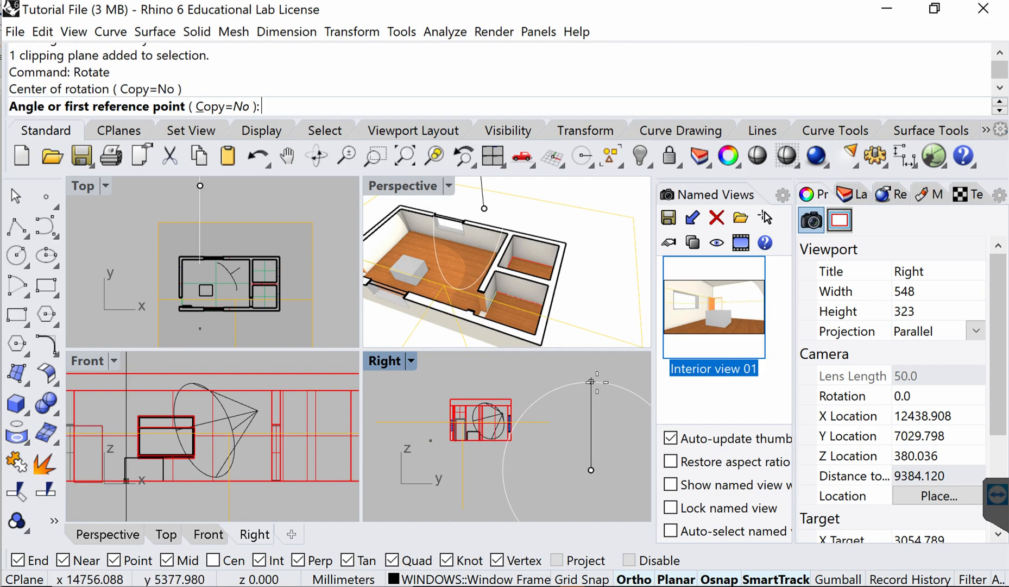
click(597, 381)
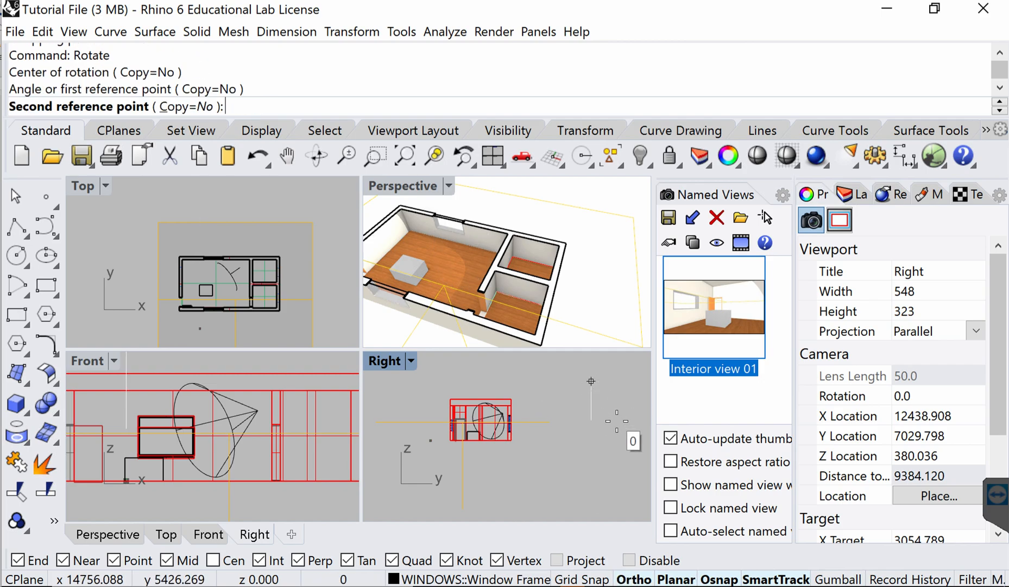
key(shift)
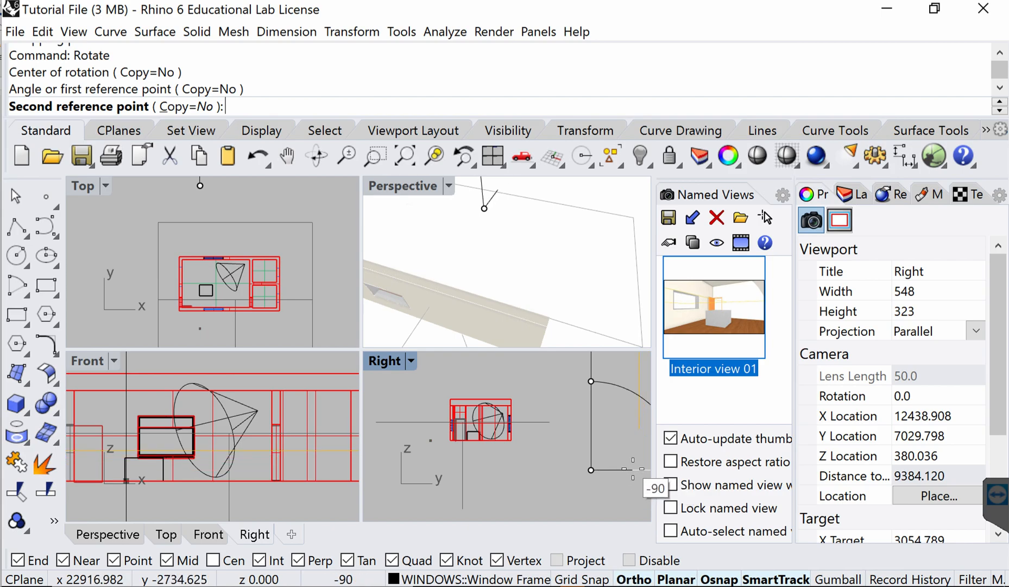
click(633, 469)
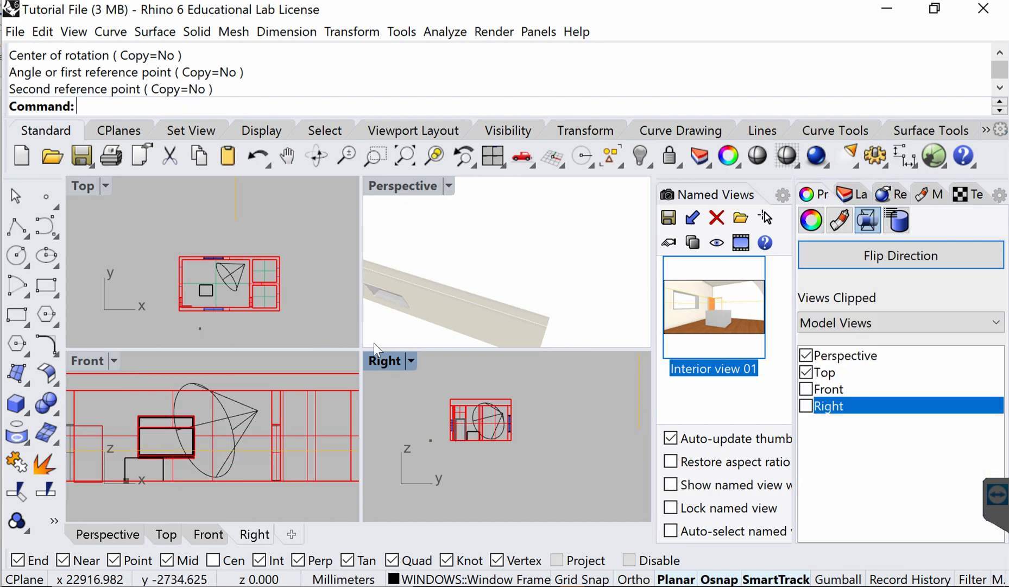
Step: Move the vertical clipping plane about 14218 mm straight along negative Y in the Top view so it cuts through the building
click(492, 318)
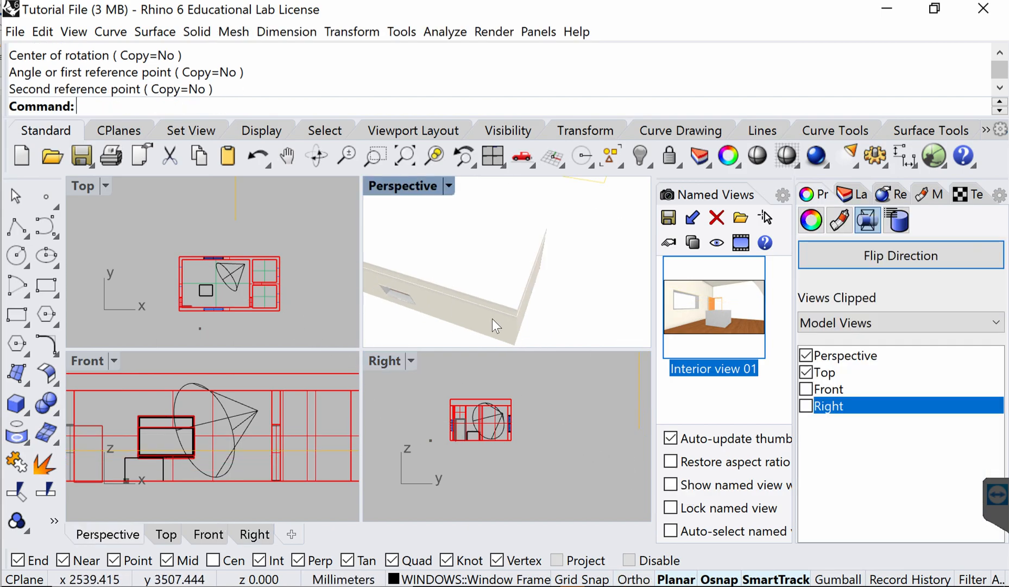
scroll(492, 318, down, 5)
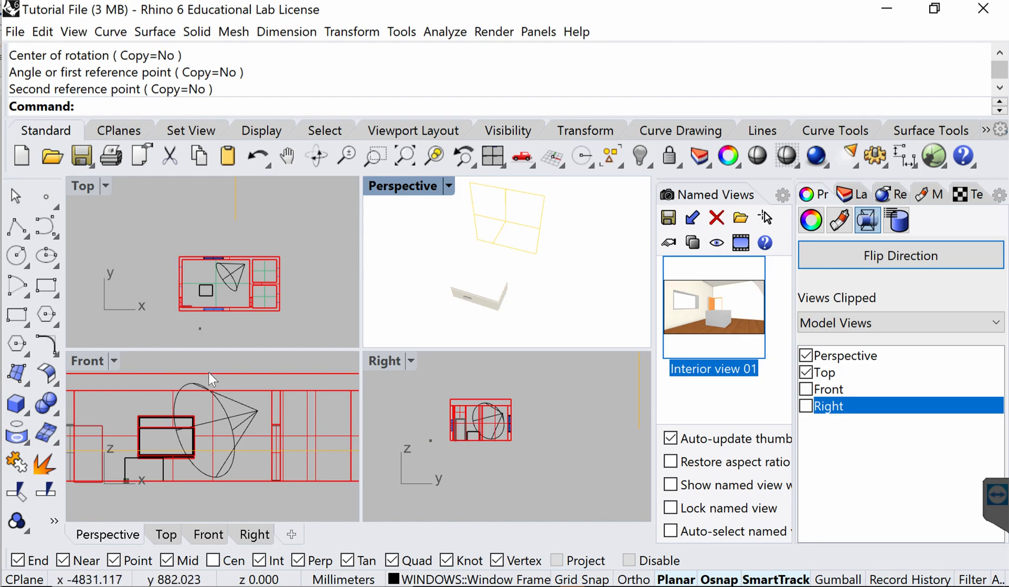
scroll(229, 422, down, 4)
scroll(263, 248, down, 3)
scroll(263, 248, down, 1)
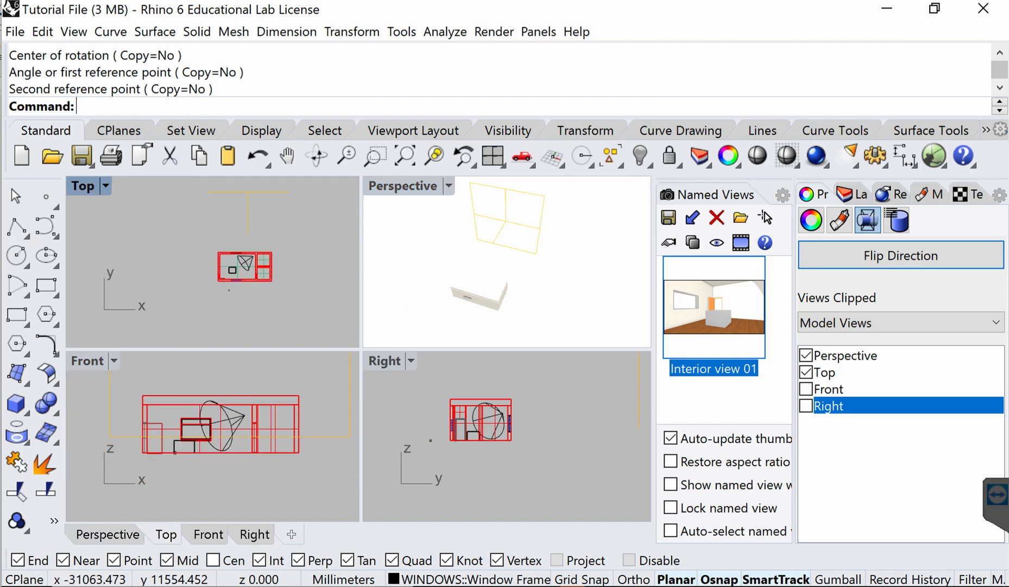
text(M)
key(Return)
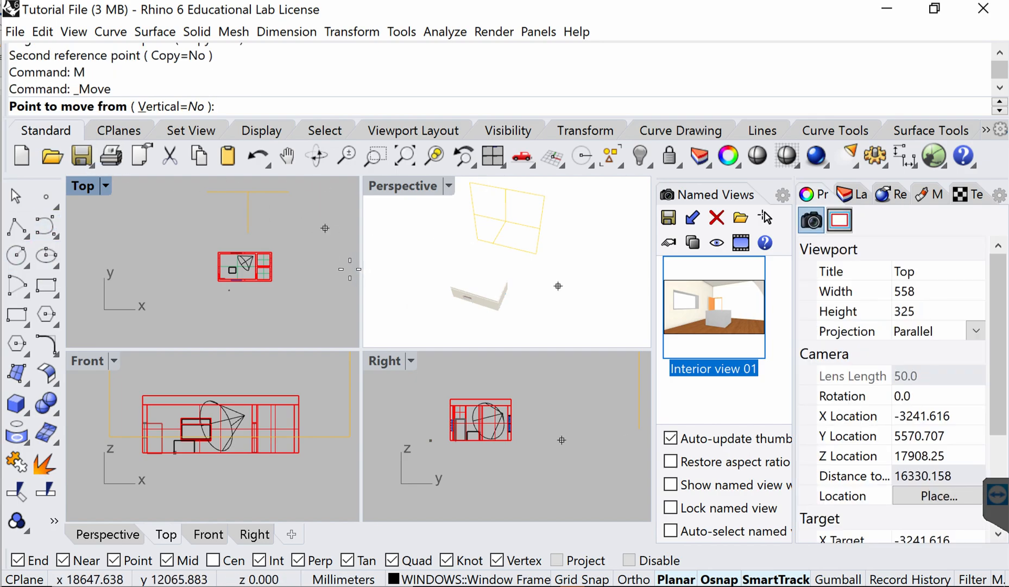
click(301, 266)
key(shift)
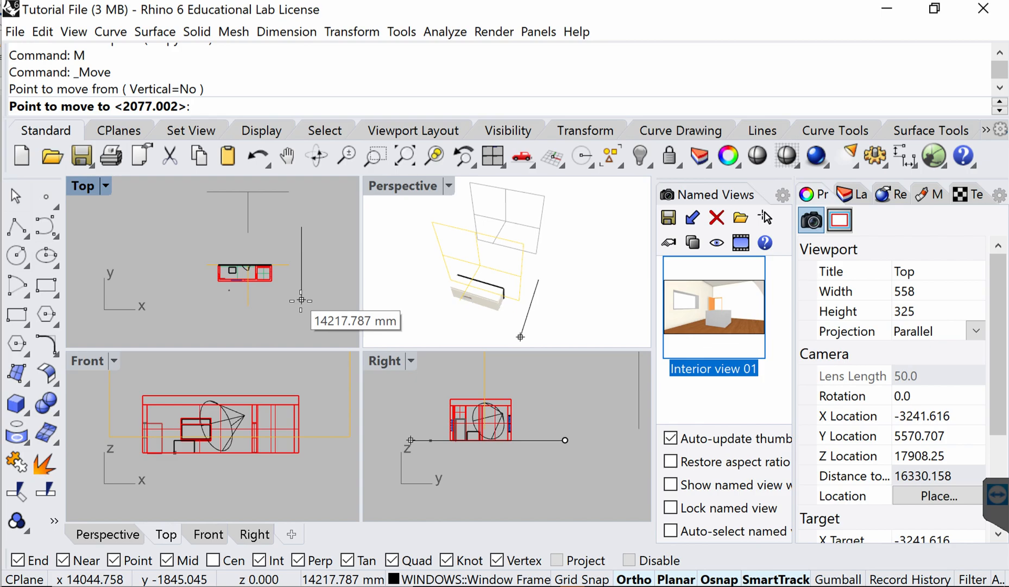
click(302, 301)
Step: Flip the clipping plane's direction and examine the vertical section through the rooms in the Perspective view
click(841, 260)
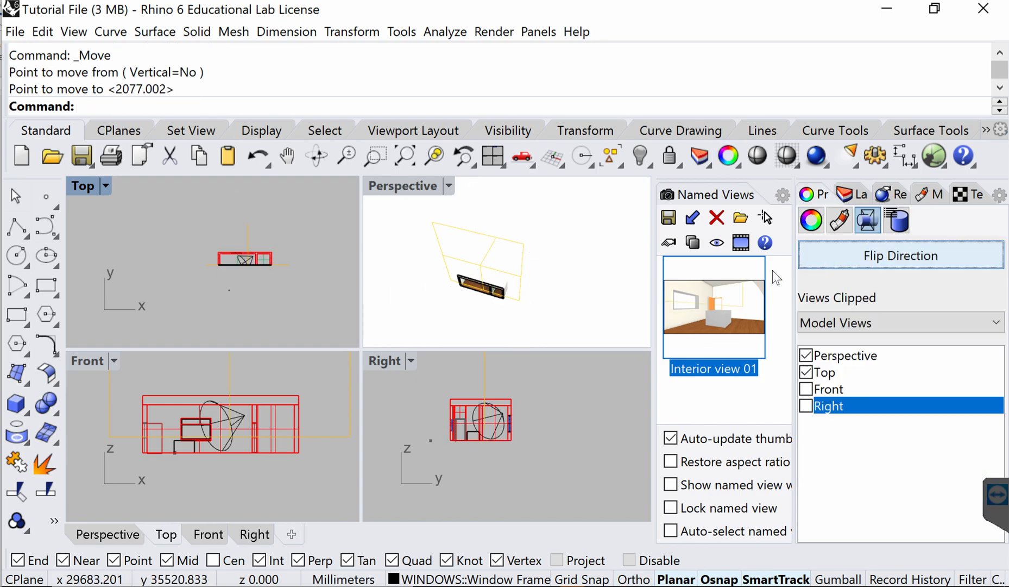
click(487, 299)
scroll(486, 296, up, 5)
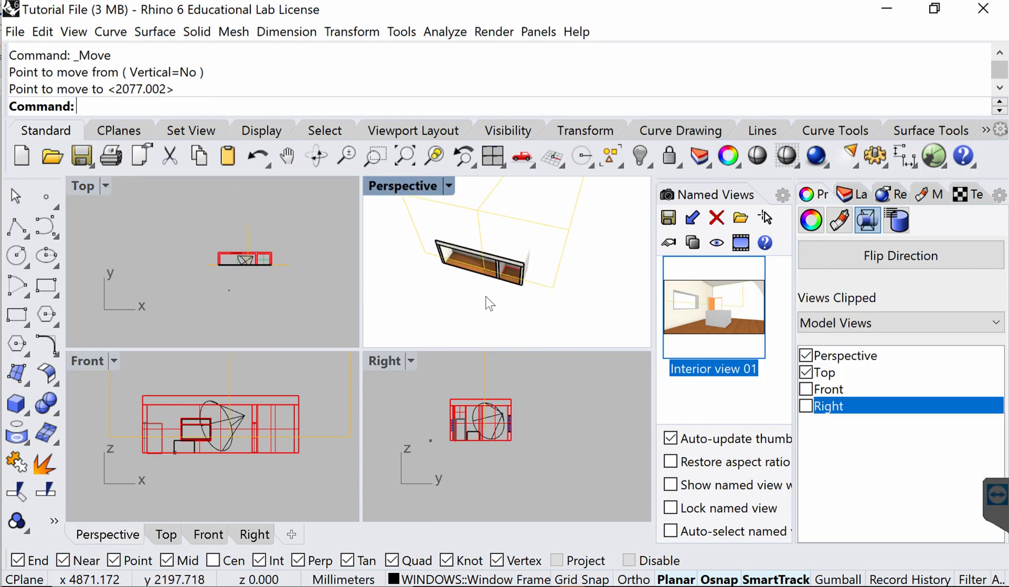
right_drag(493, 280, 515, 238)
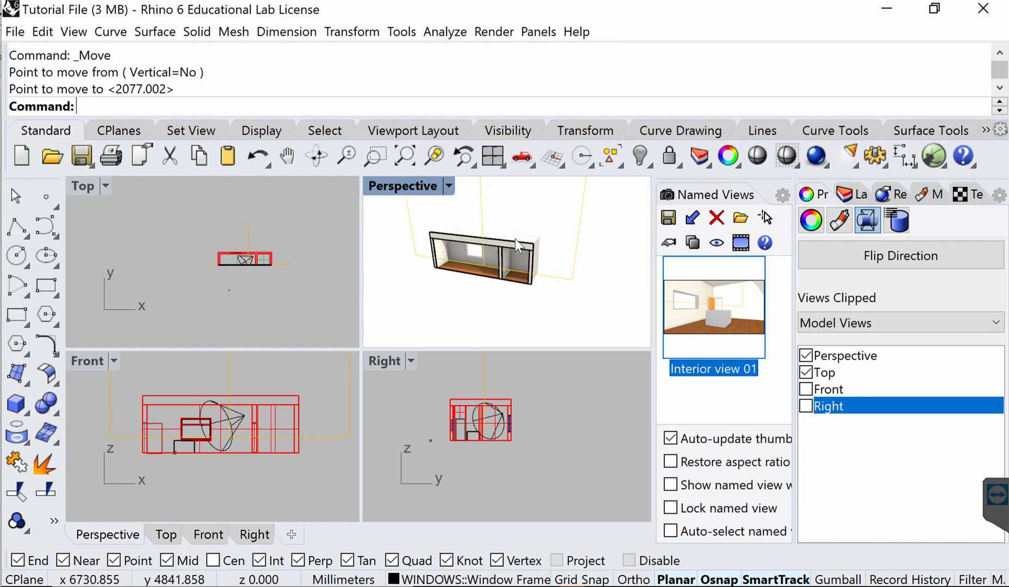
scroll(513, 263, up, 6)
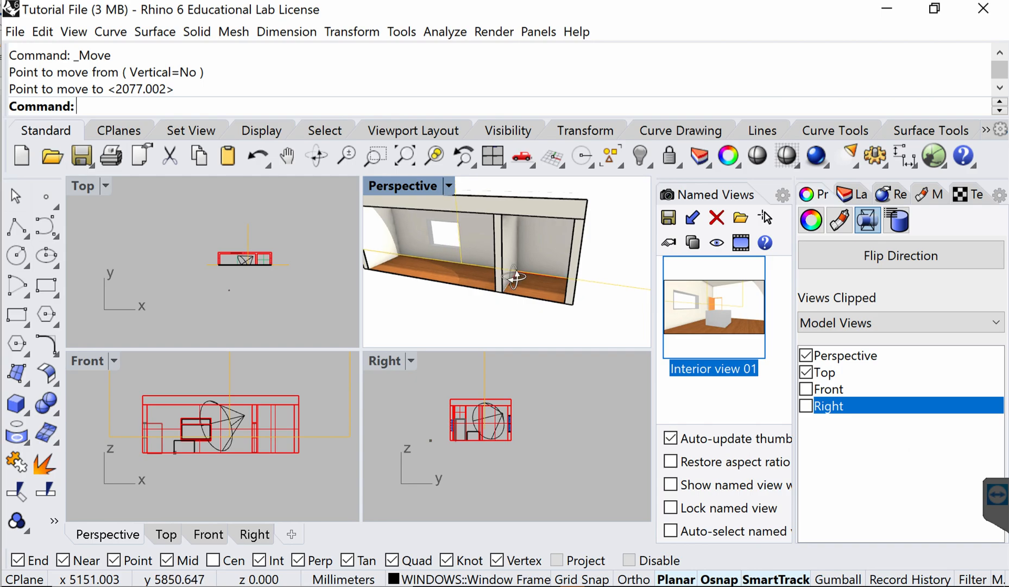
right_drag(538, 260, 568, 239)
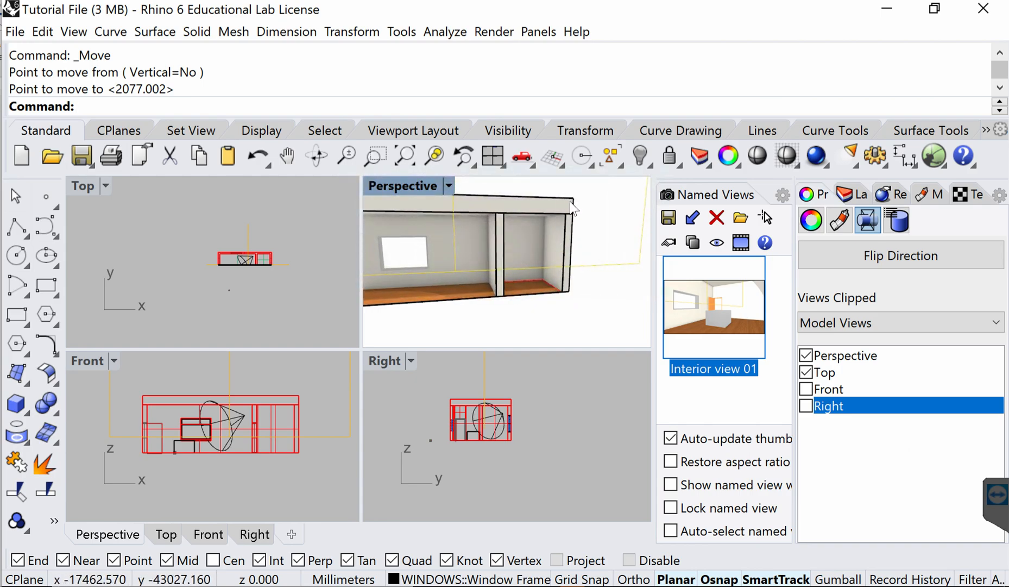
right_drag(570, 201, 568, 208)
scroll(567, 205, down, 2)
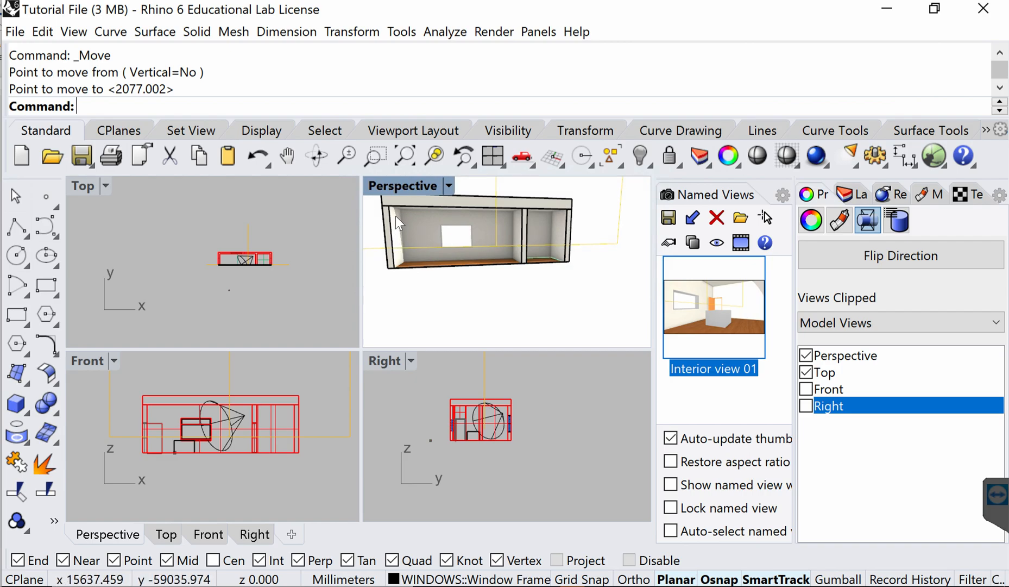